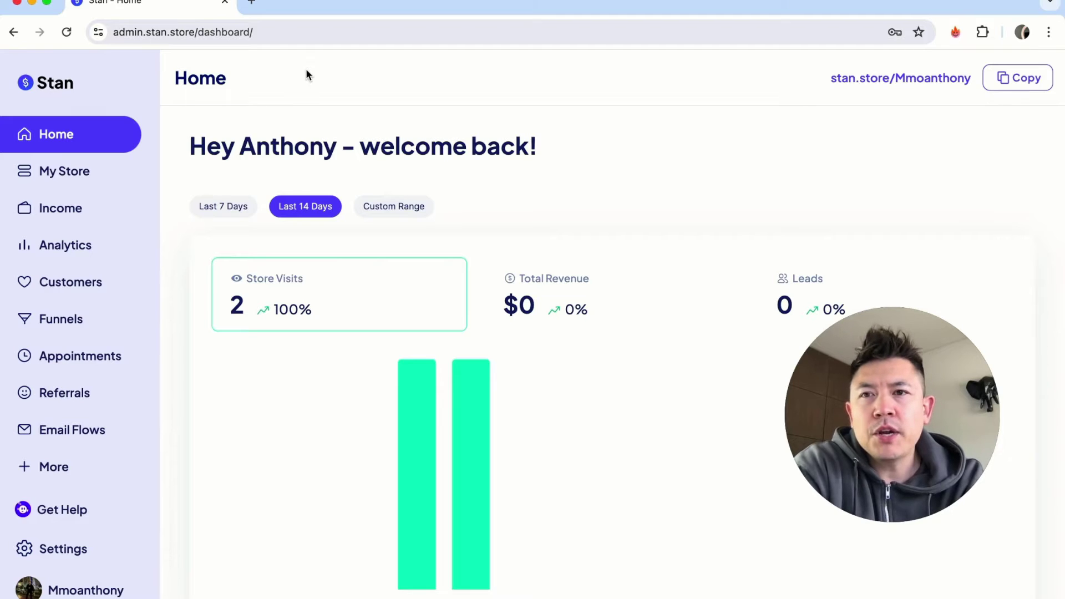
Step: Add a new product from My Store and pick the Collect Emails / Applications lead-magnet type
left_click(57, 189)
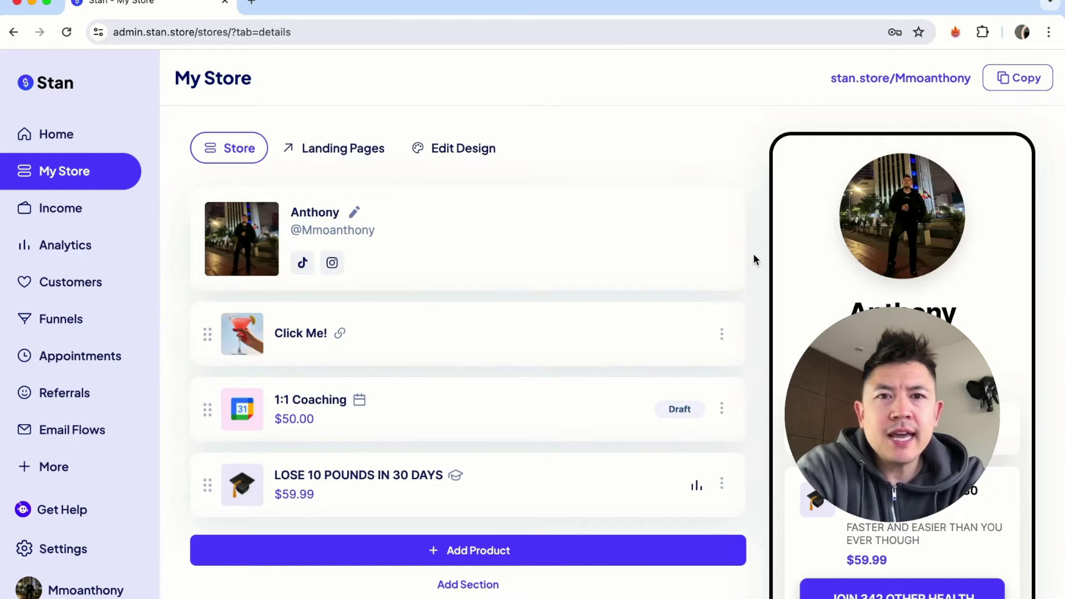
left_click(538, 557)
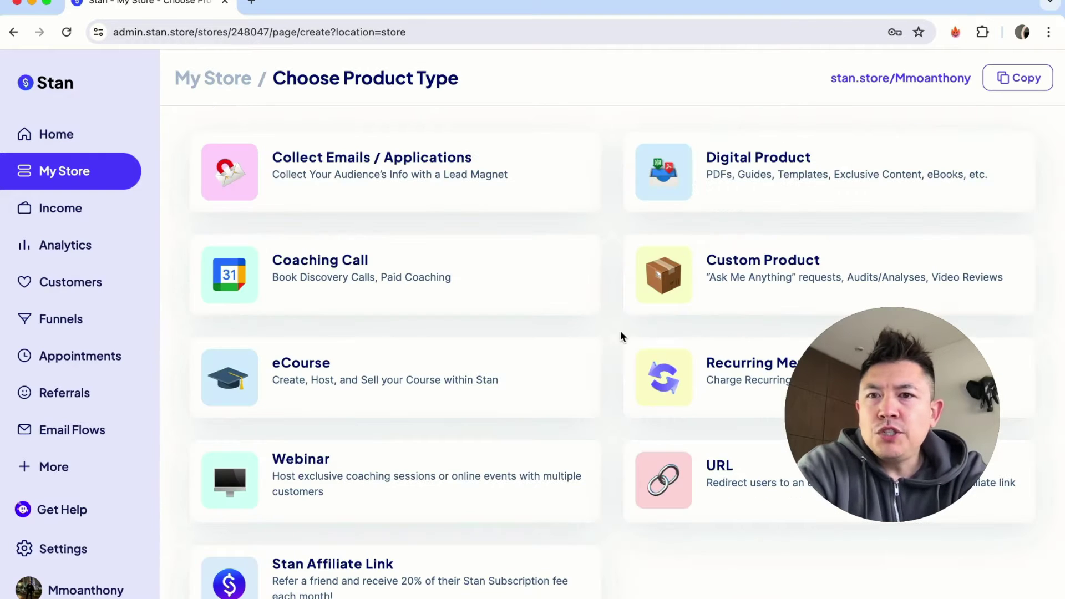
scroll(625, 316, "down", 3)
scroll(625, 316, "up", 3)
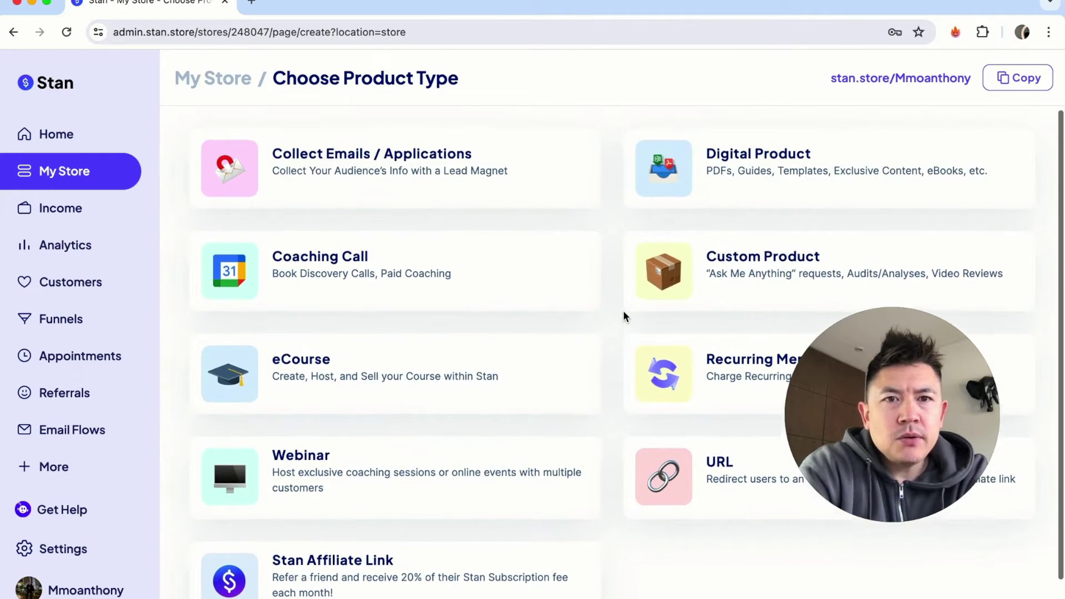
scroll(624, 317, "down", 2)
scroll(624, 317, "up", 2)
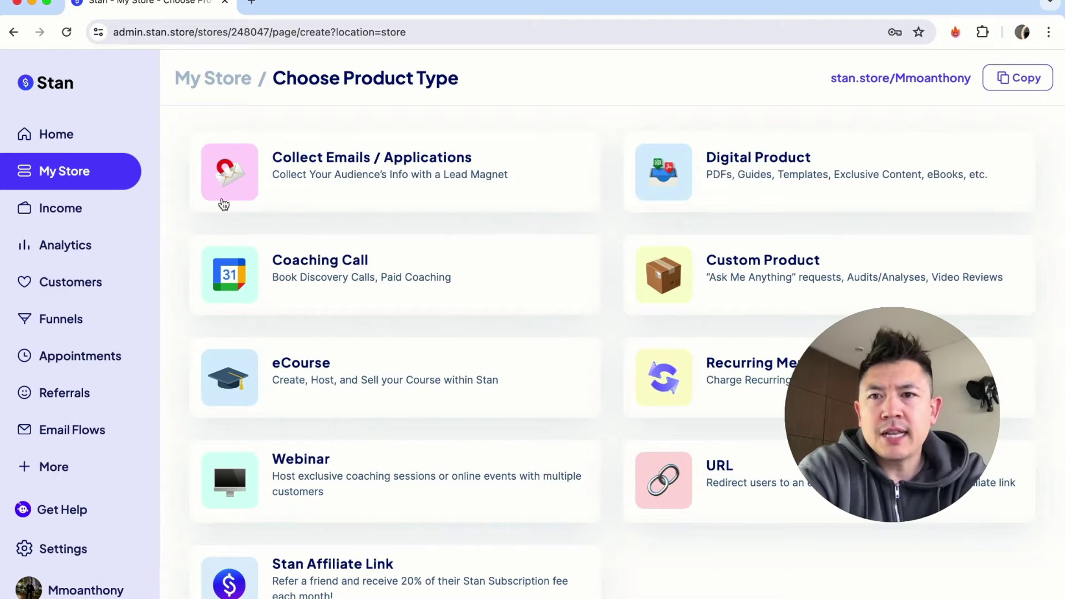
left_click(367, 182)
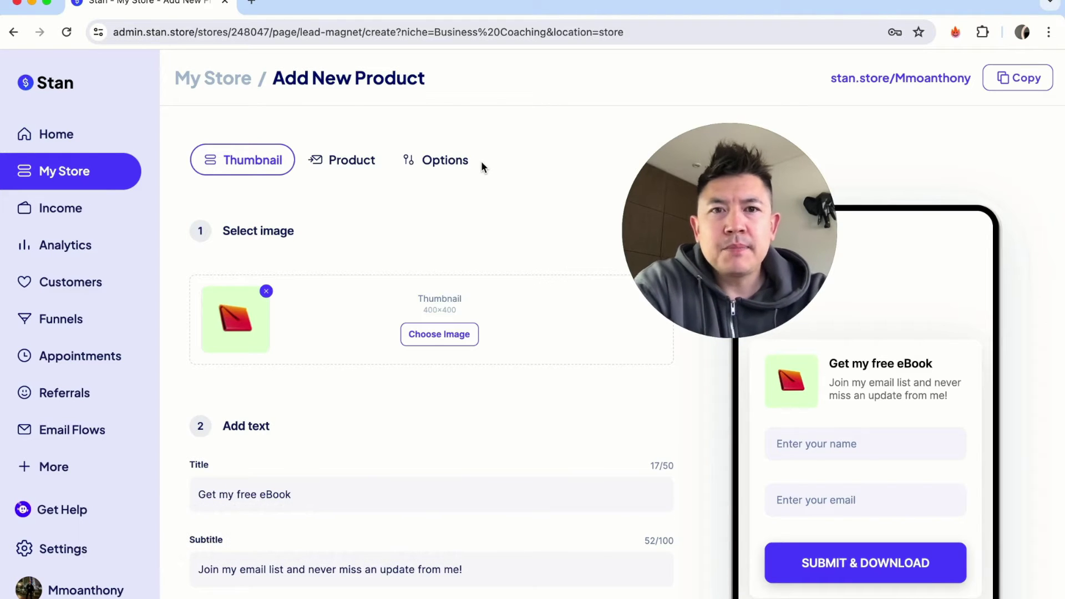
scroll(534, 256, "down", 1)
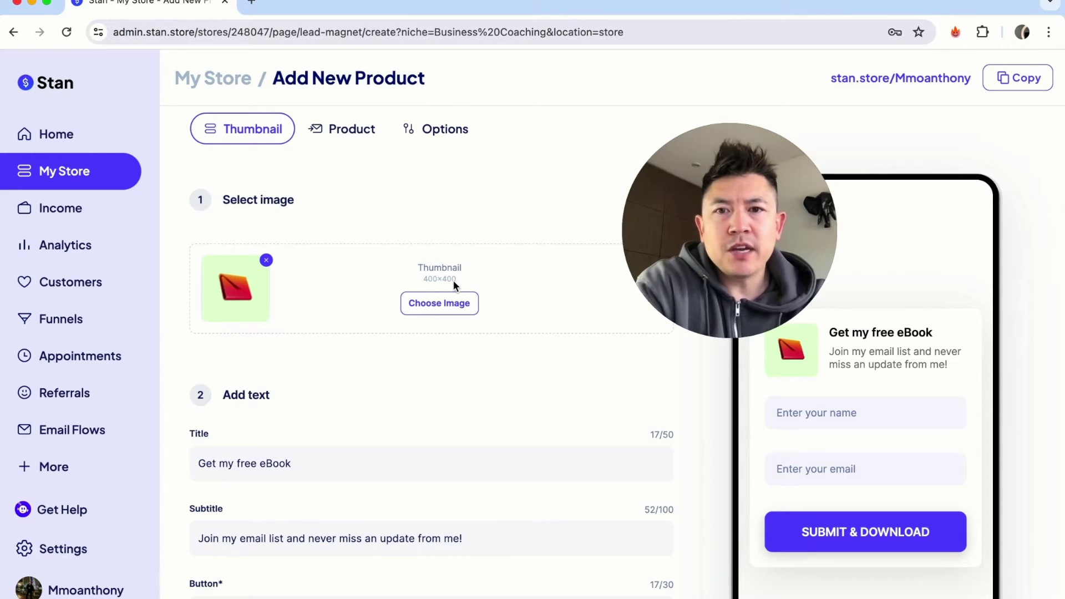
scroll(491, 264, "down", 3)
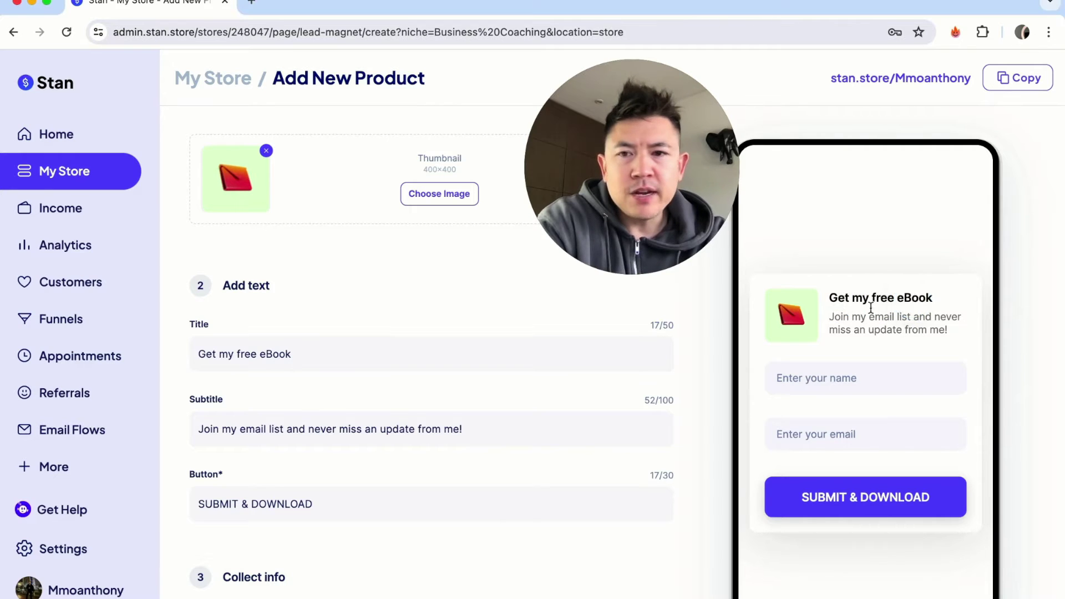
left_click(305, 354)
Step: Set the title to 'LOSE 10 POUNDS WITH THESE 12 TIPS' and subtitle 'DOWNLOAD MY 12 BEST TIPS TO MELT FAT AWAY TODAY'
key("ctrl+a")
type("LOSE 10 POUNDS WITH THESE 12 TIPS")
key("Caps_Lock")
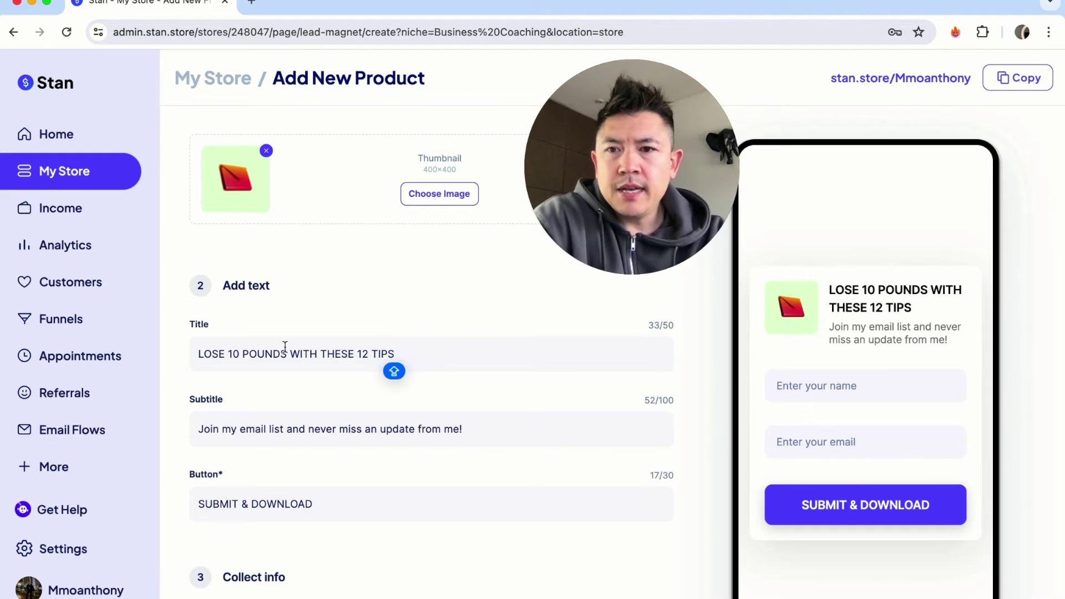
left_click(320, 428)
triple_click(320, 429)
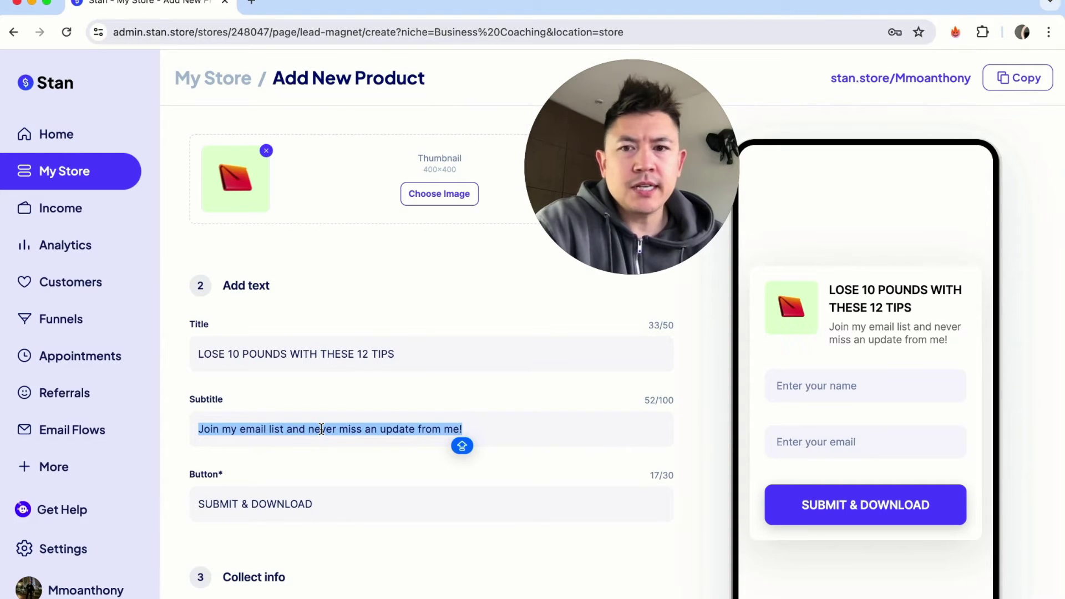
type("DOWNLOAD MY 12 BEST TIPS TODAY")
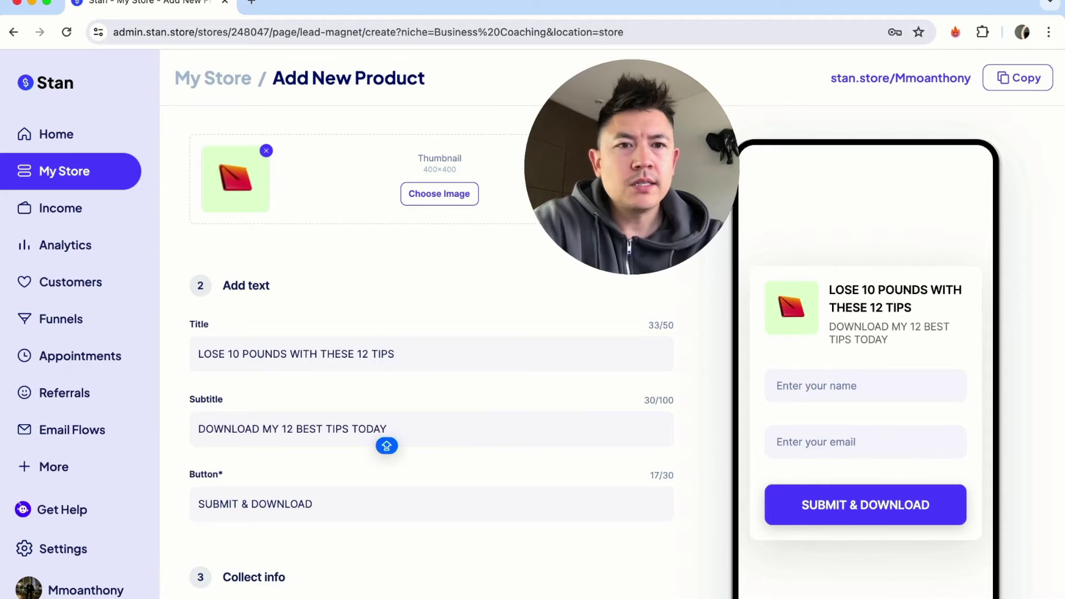
key("Left")
key("Left")
key("Left")
key("Left")
key("Left")
type("TO MELT FAT AWAY")
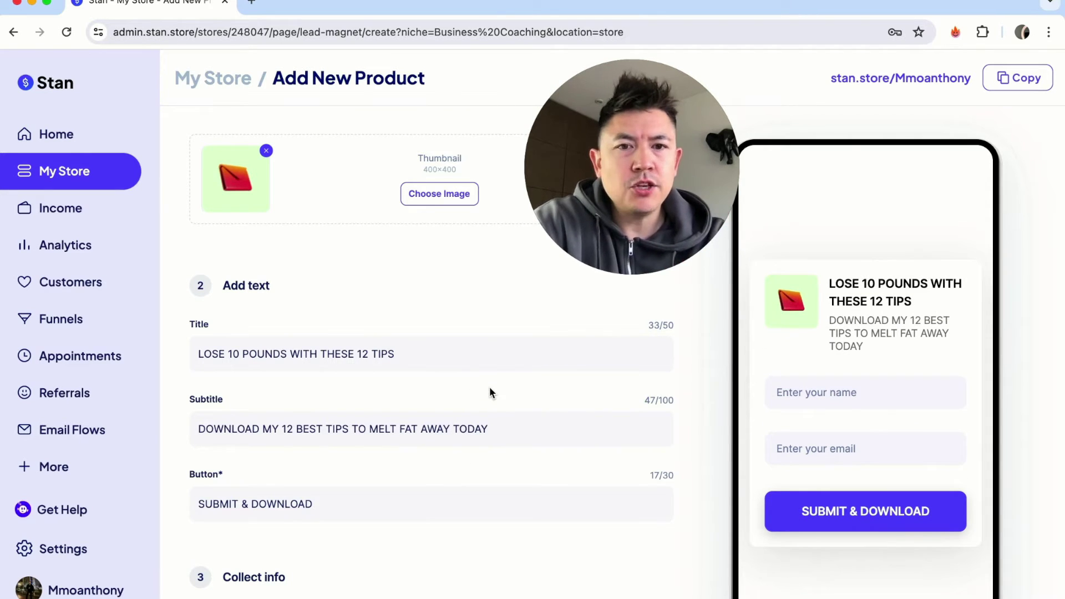
left_click(499, 428)
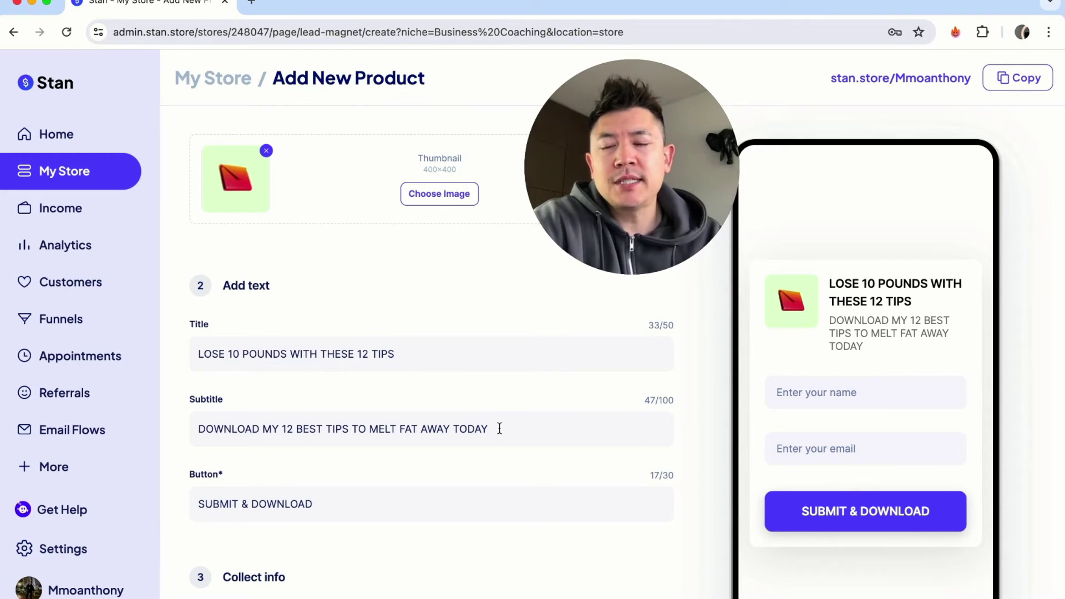
Step: Change the button label to 'DOWNLOAD MY LIST NOW' and scroll down to the Collect info fields
scroll(326, 502, "down", 1)
triple_click(333, 492)
type("DOWNLOAD MY")
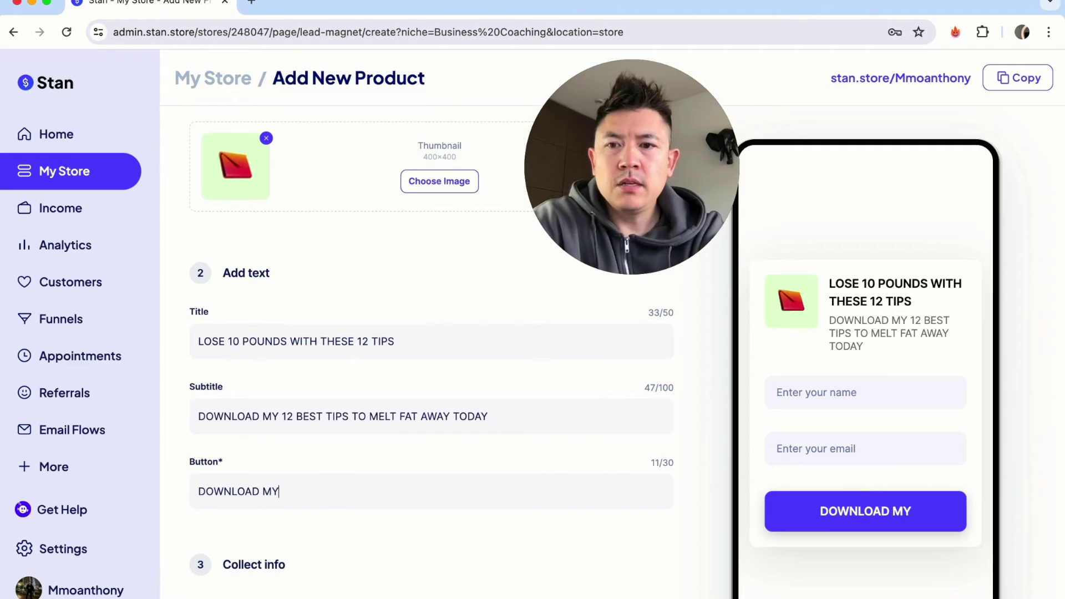
type(" LIST NOW")
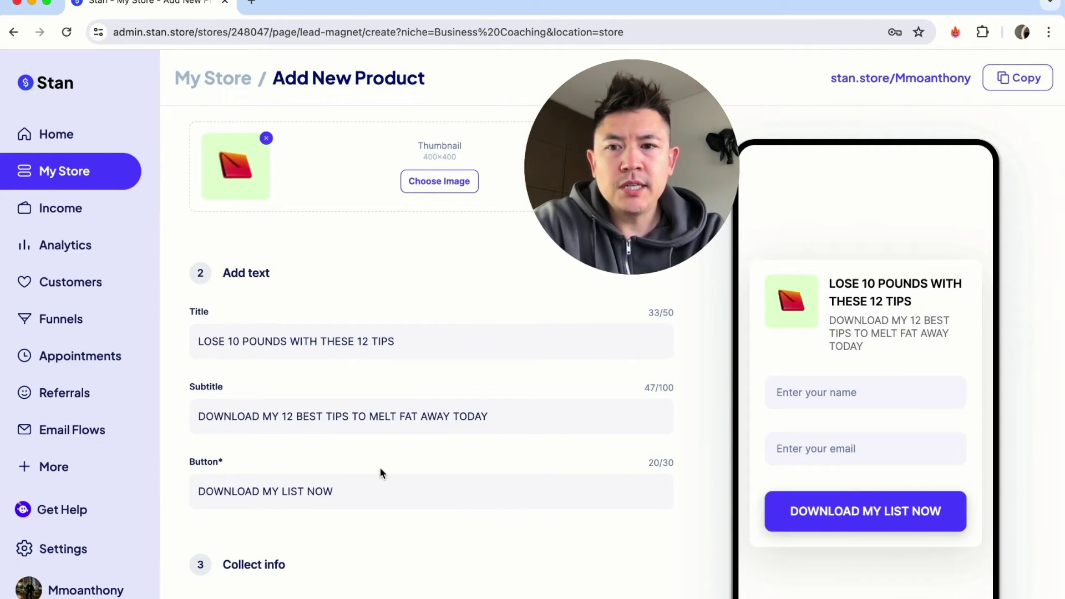
key("Caps_Lock")
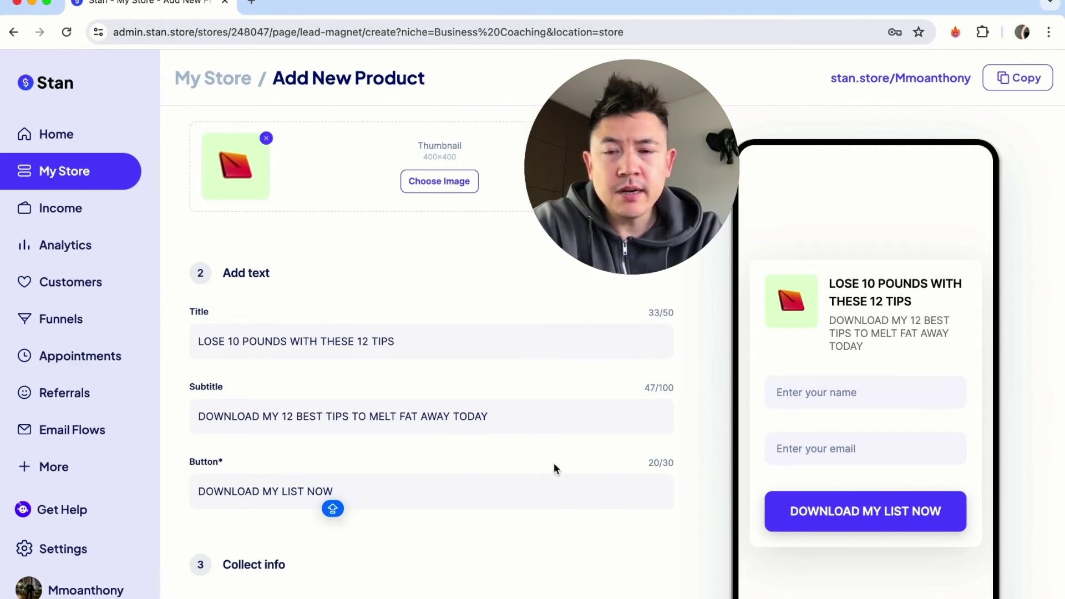
scroll(555, 469, "down", 5)
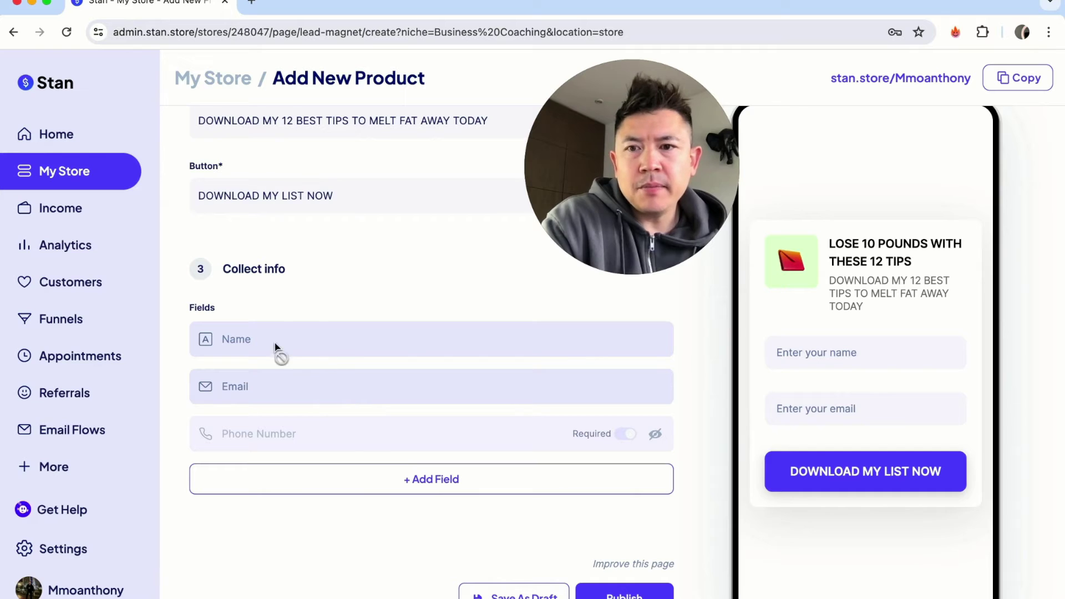
scroll(694, 410, "down", 1)
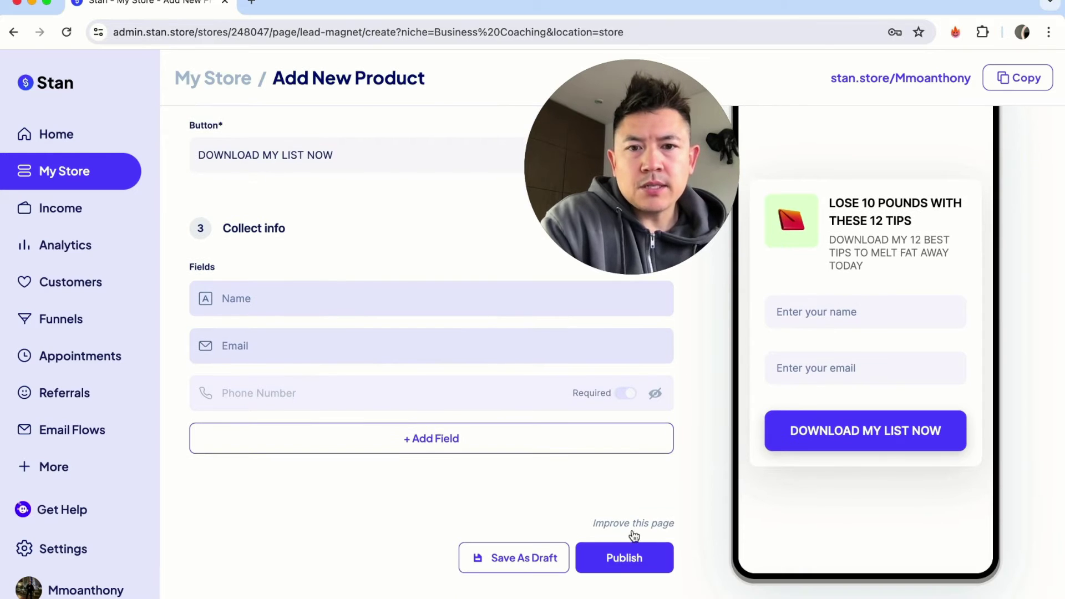
Step: Publish the 12 TIPS lead magnet, unpublish it back to draft, and reopen its Product tab
left_click(624, 557)
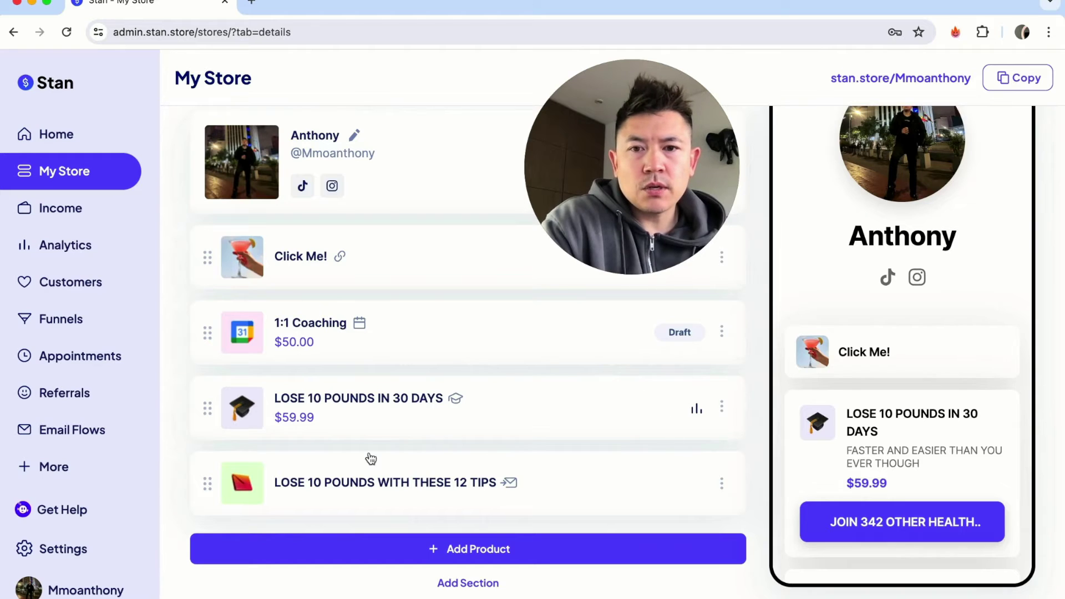
left_click(722, 485)
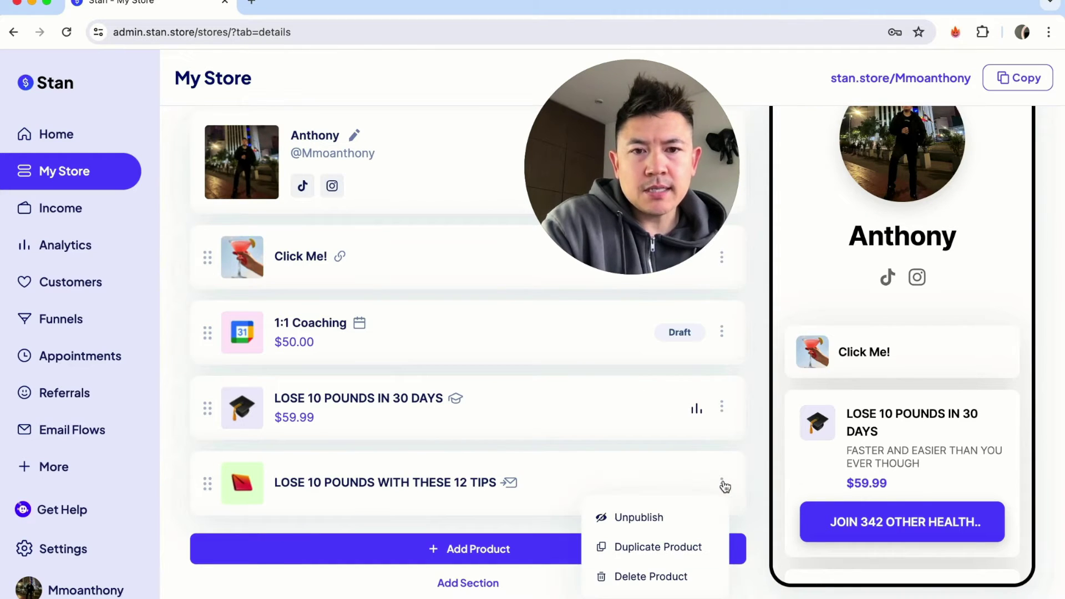
left_click(659, 518)
left_click(347, 487)
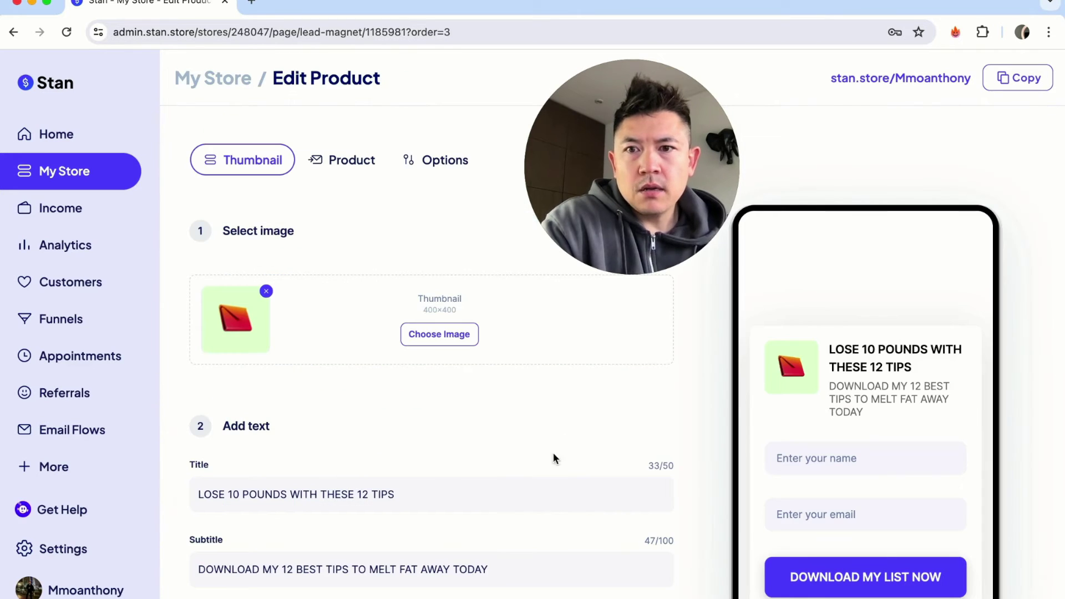
left_click(352, 167)
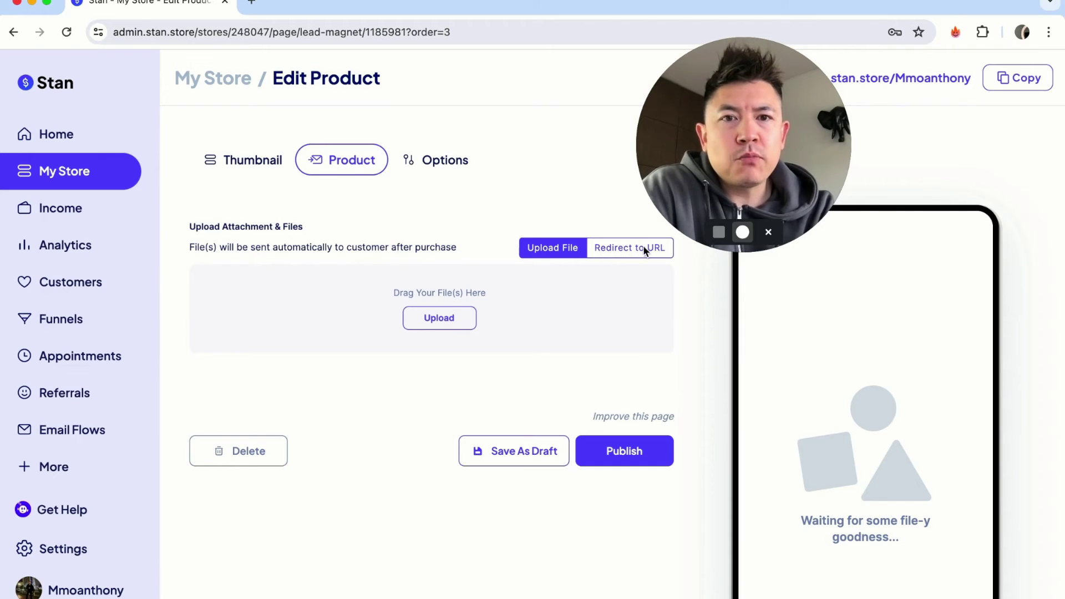
Step: Toggle the deliverable between Upload File and Redirect to URL, inspecting the URL and name fields
left_click(597, 248)
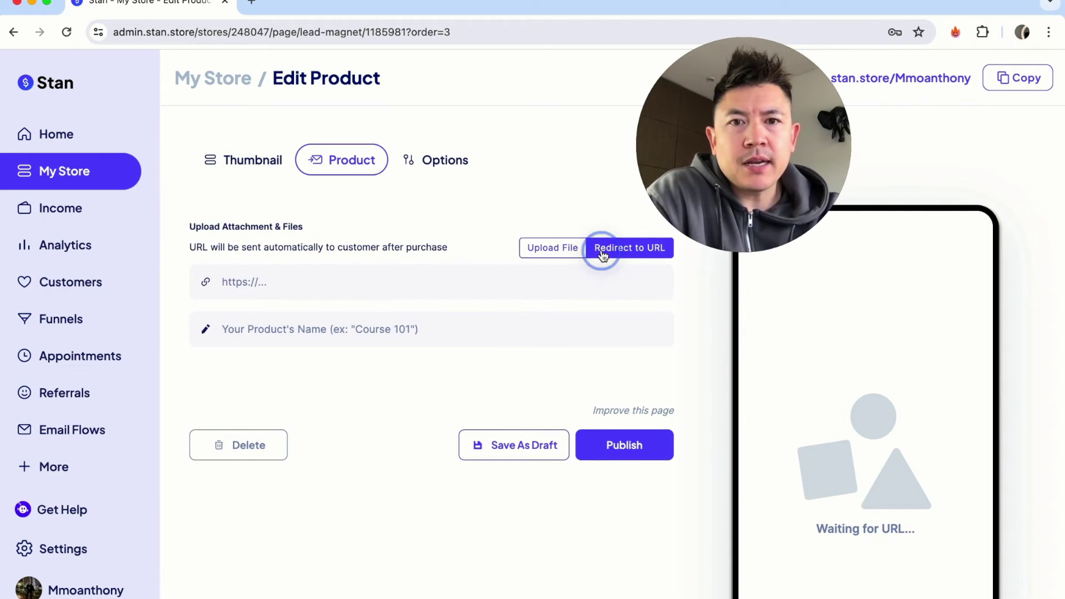
left_click(571, 249)
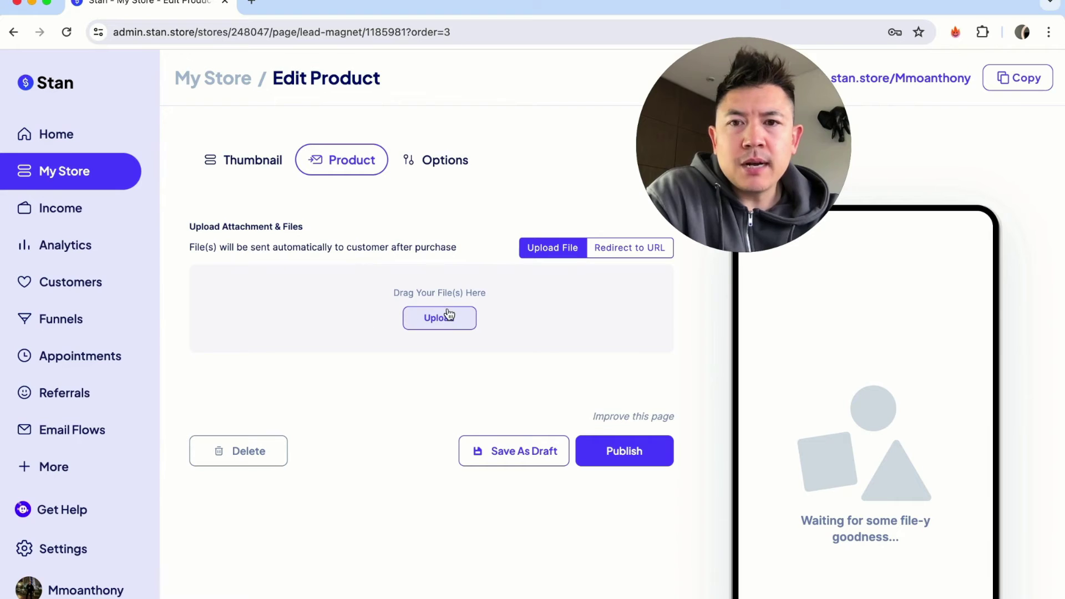
left_click_drag(192, 248, 225, 247)
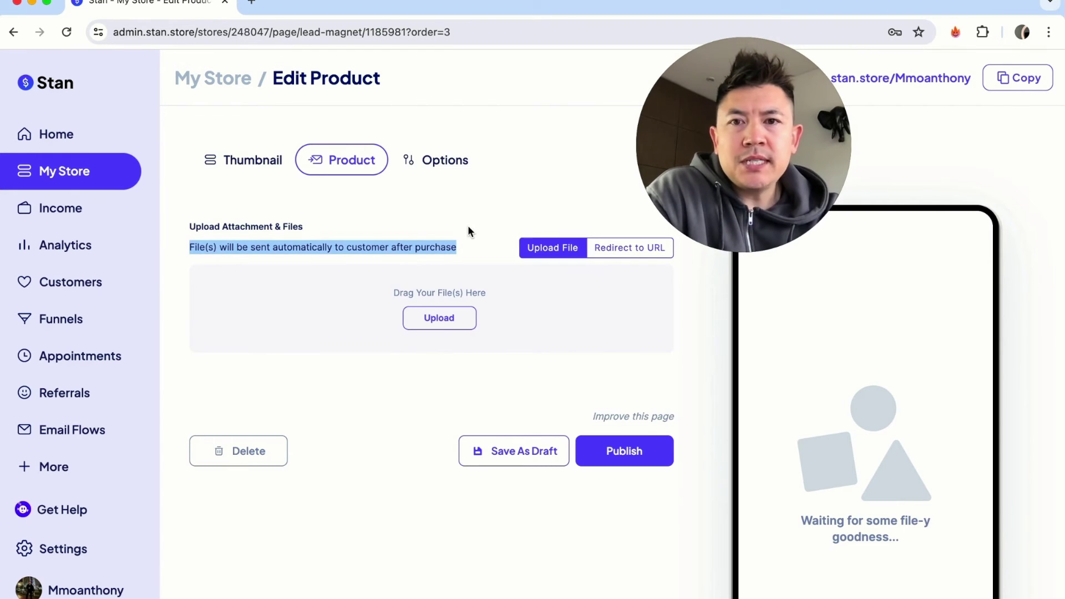
left_click(463, 208)
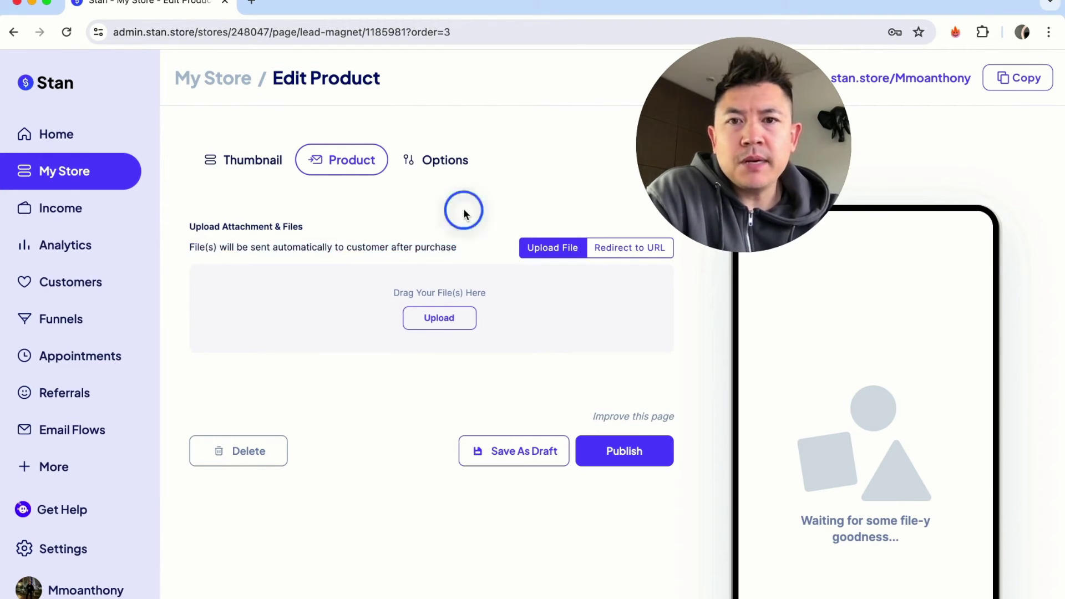
left_click(636, 250)
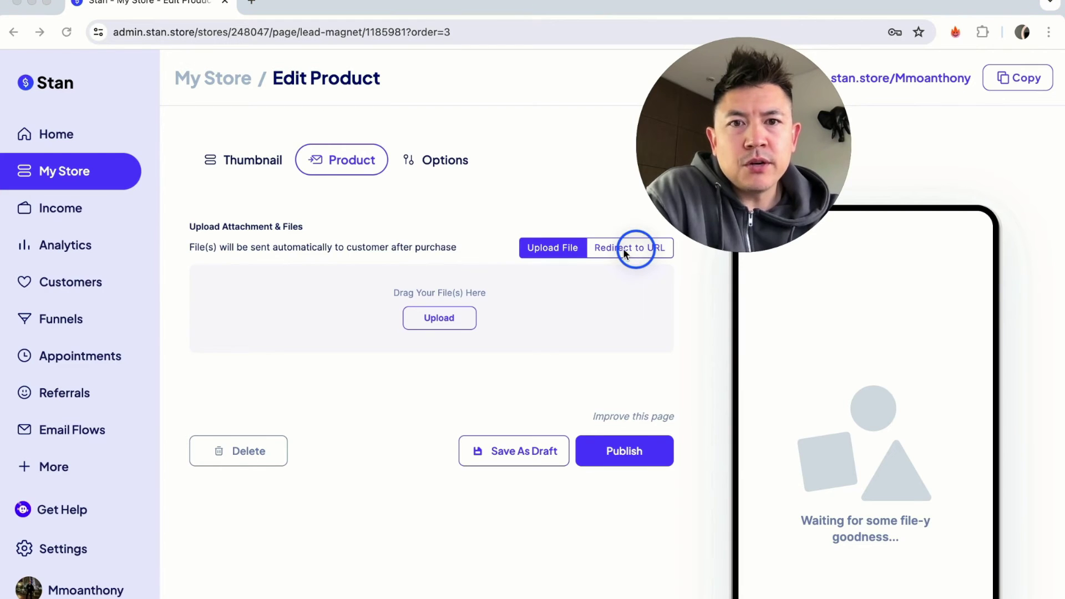
left_click(268, 284)
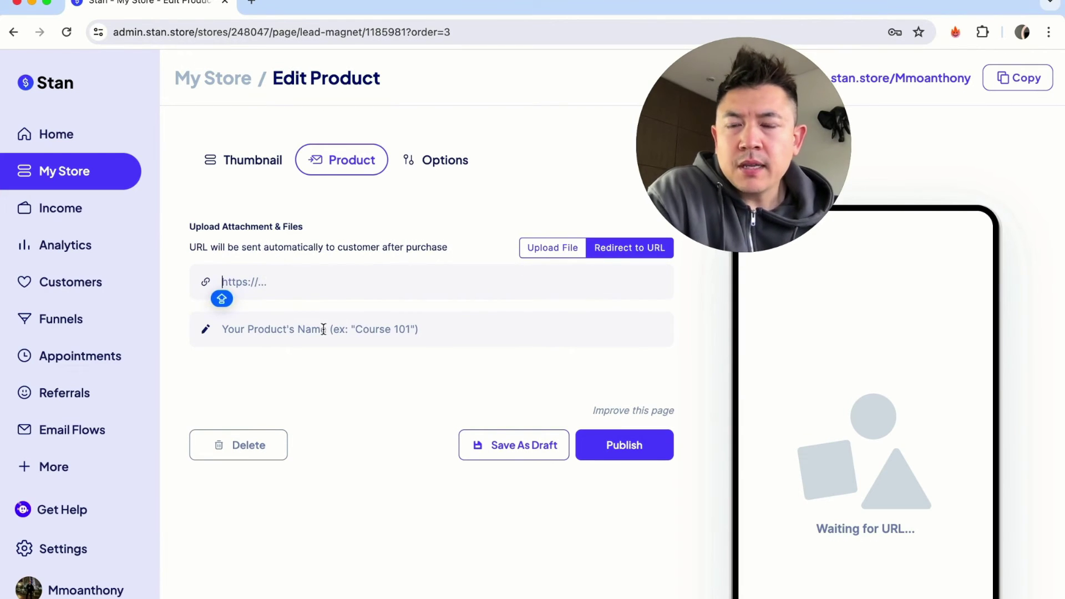
left_click(368, 329)
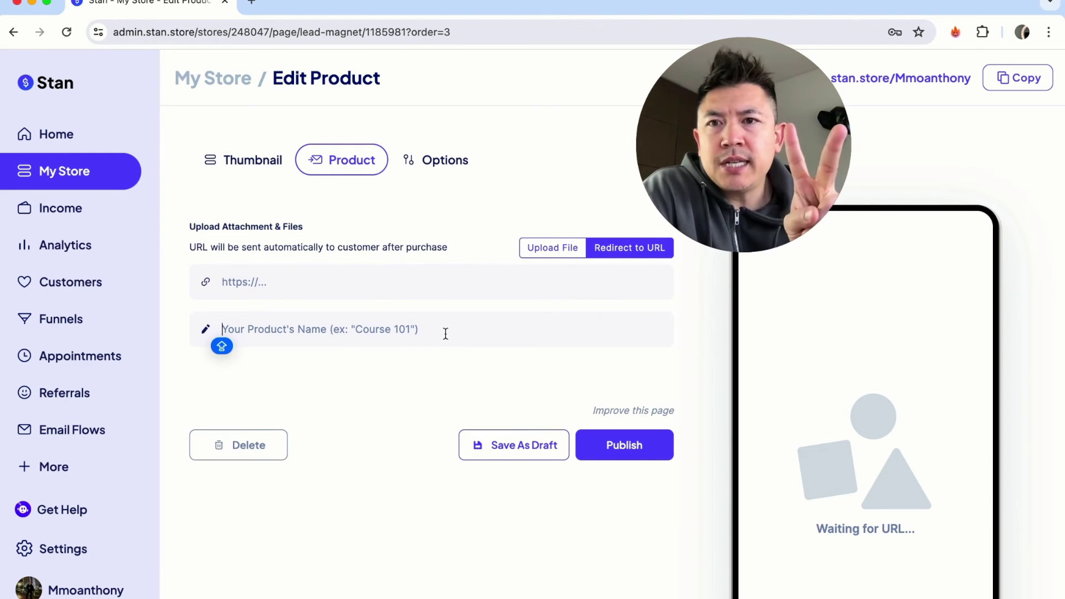
Step: Check the thumbnail settings, settle on Upload File delivery for the jpg, and publish the product
left_click(253, 168)
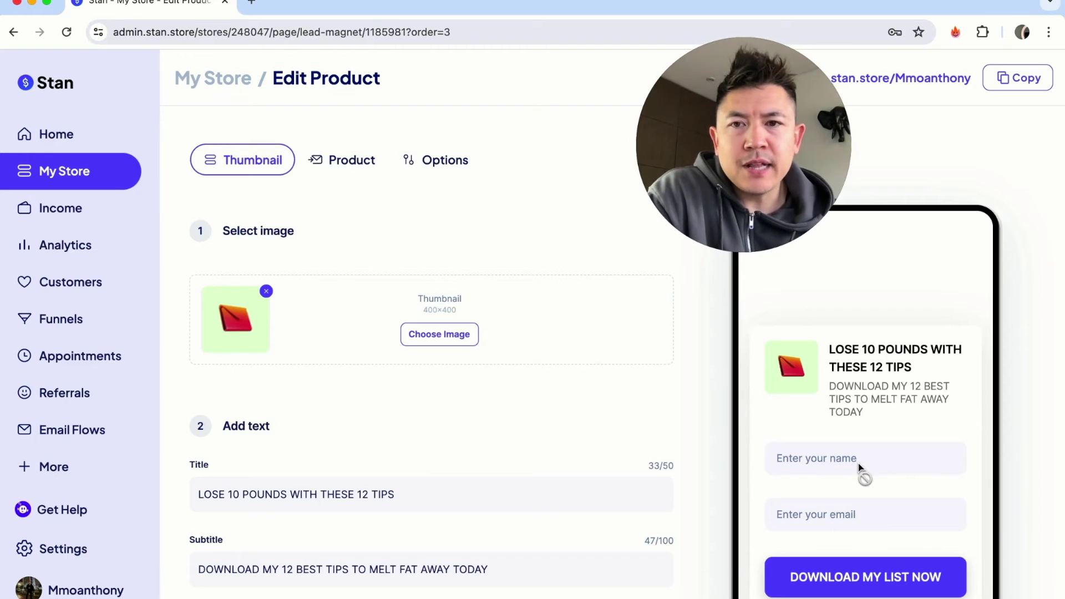
left_click(351, 166)
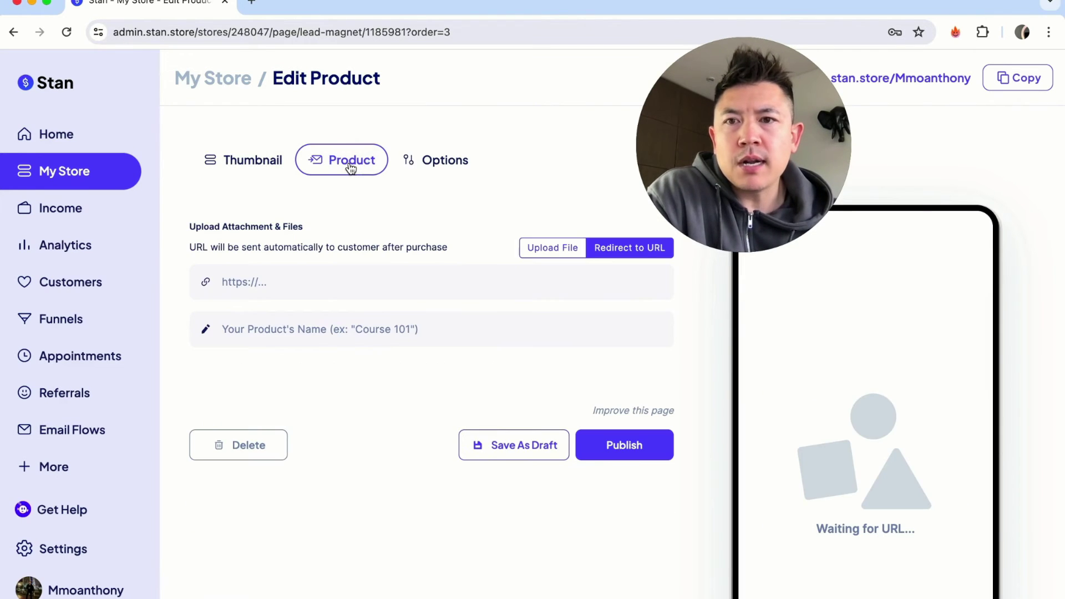
left_click(566, 255)
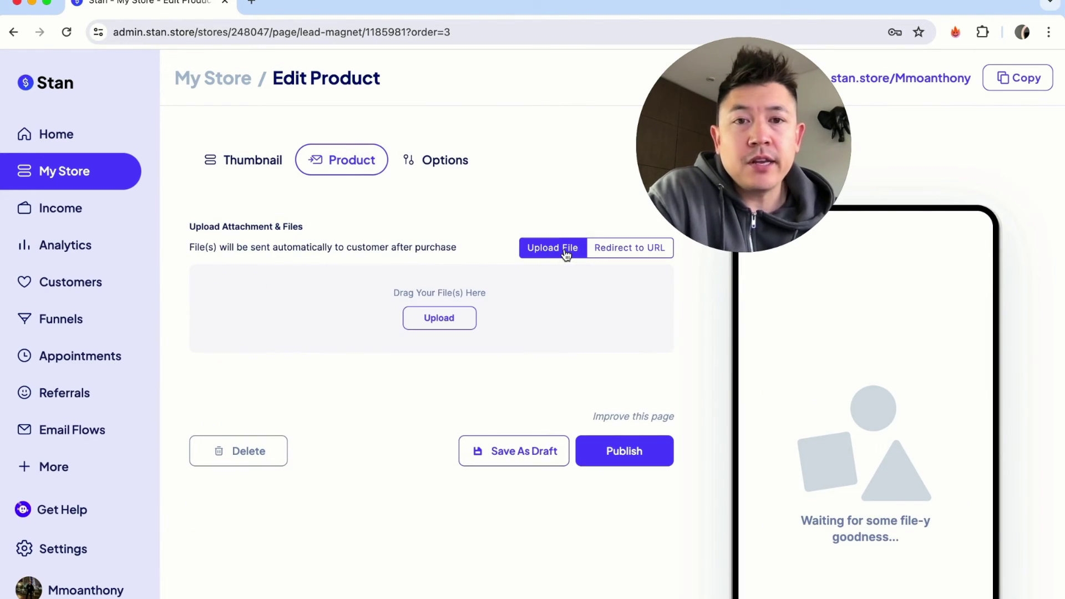
left_click(616, 250)
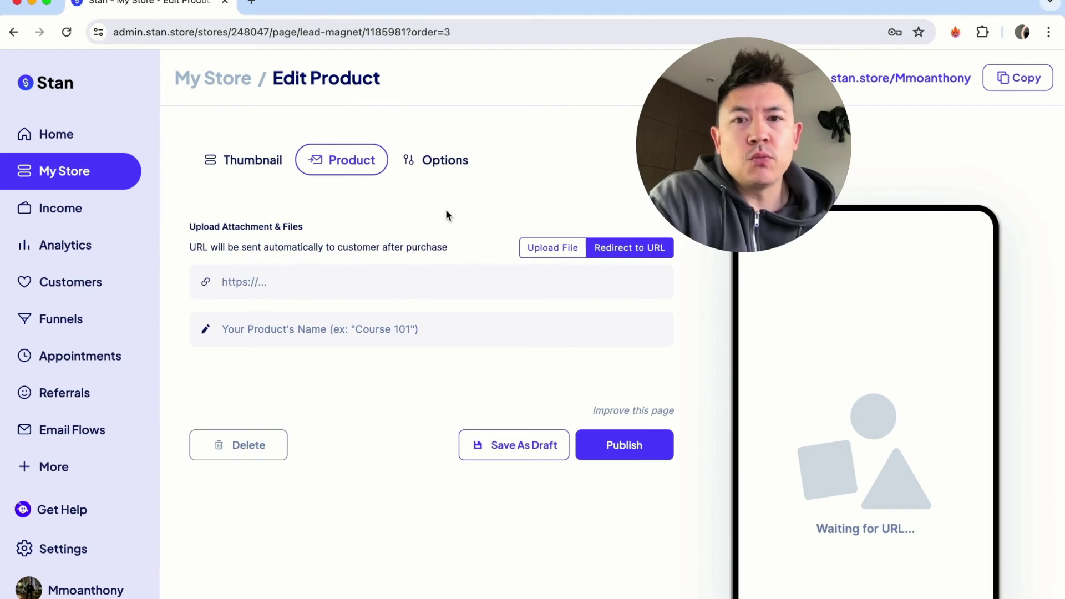
left_click(557, 250)
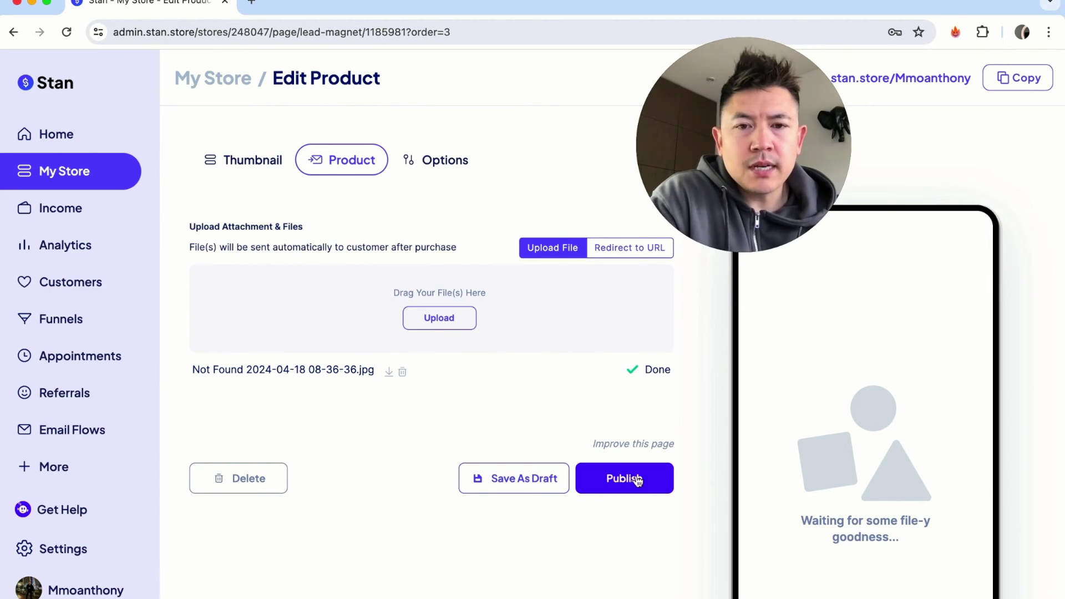
left_click(656, 488)
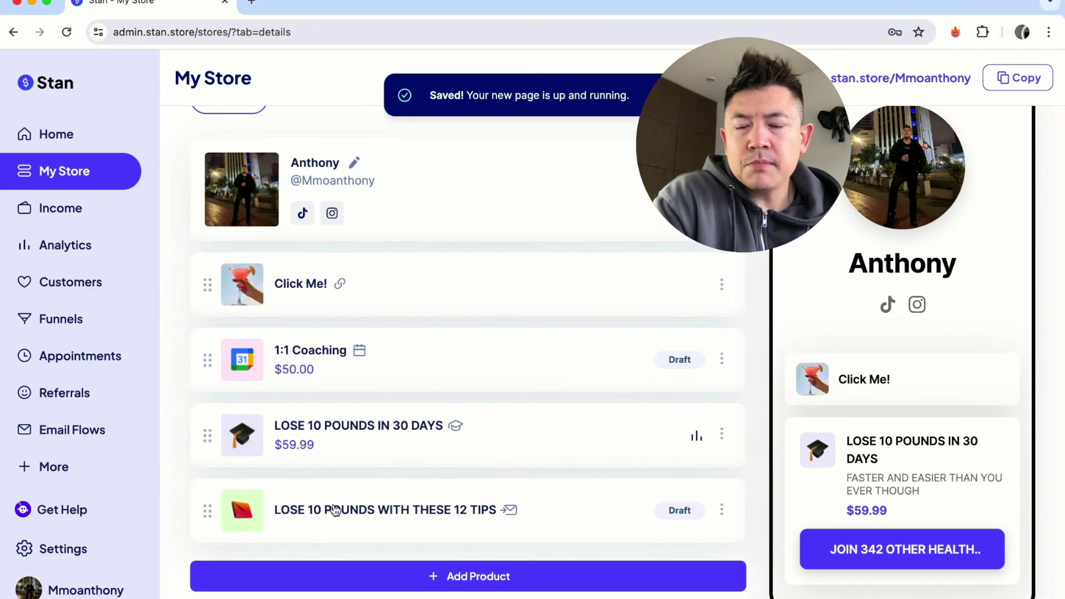
Step: Open the 12 TIPS product for editing from the store's product list
scroll(381, 340, "up", 1)
scroll(380, 340, "down", 1)
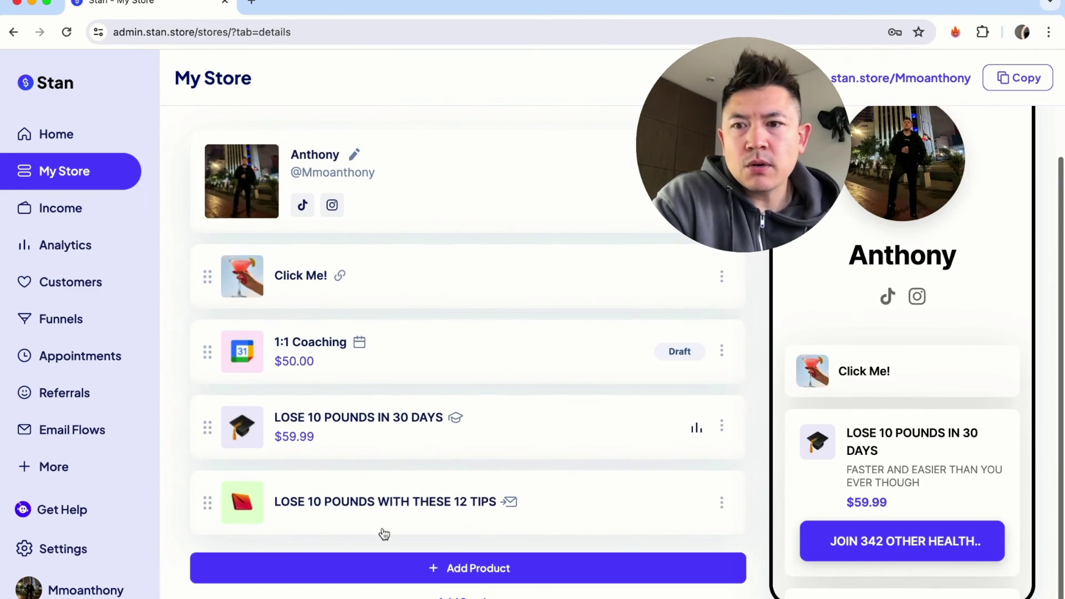
left_click(723, 502)
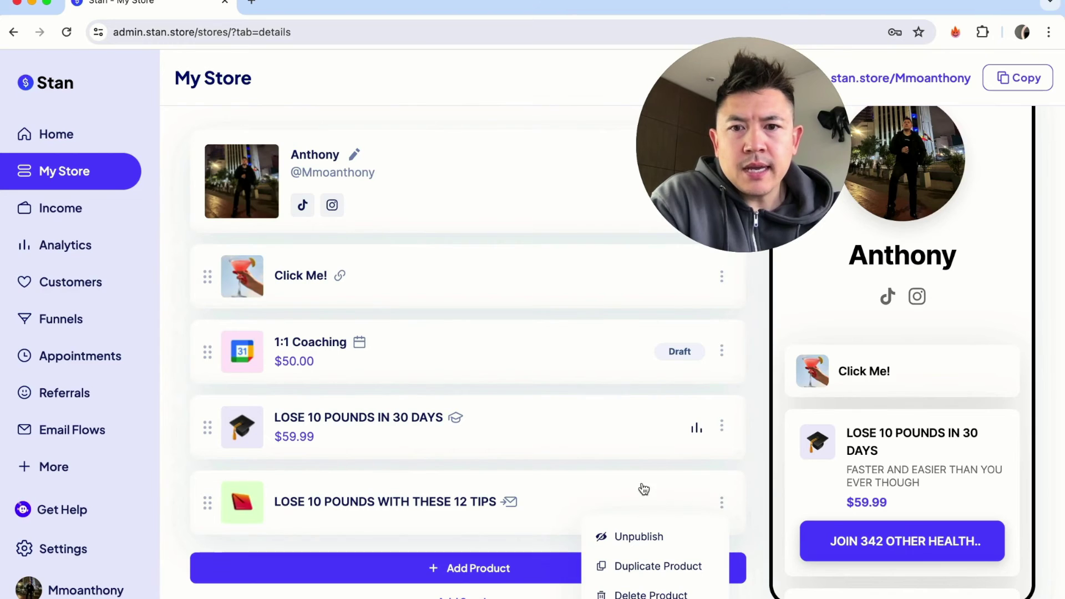
left_click(464, 502)
scroll(571, 388, "down", 5)
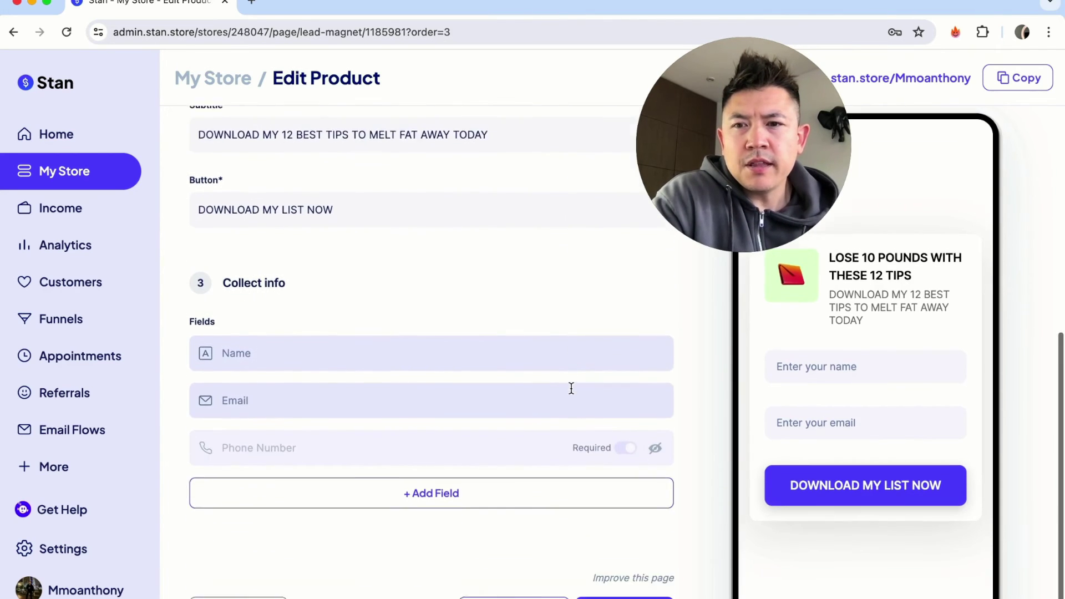
scroll(571, 388, "down", 1)
scroll(481, 234, "up", 6)
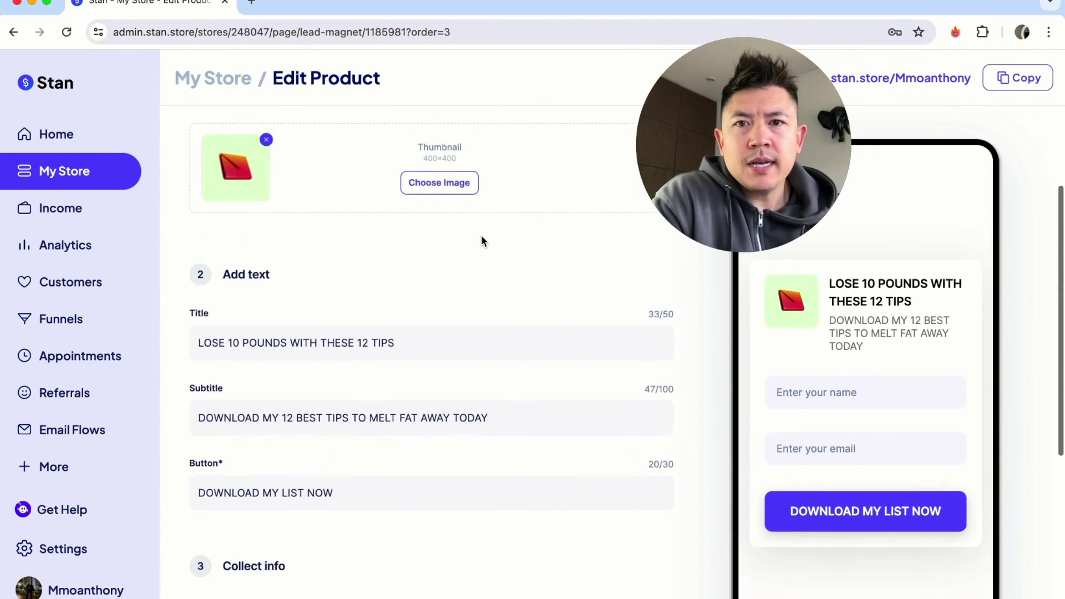
scroll(481, 241, "up", 3)
Step: Review the Confirmation Email subject and body under Options, republish, and open the live store
left_click(443, 161)
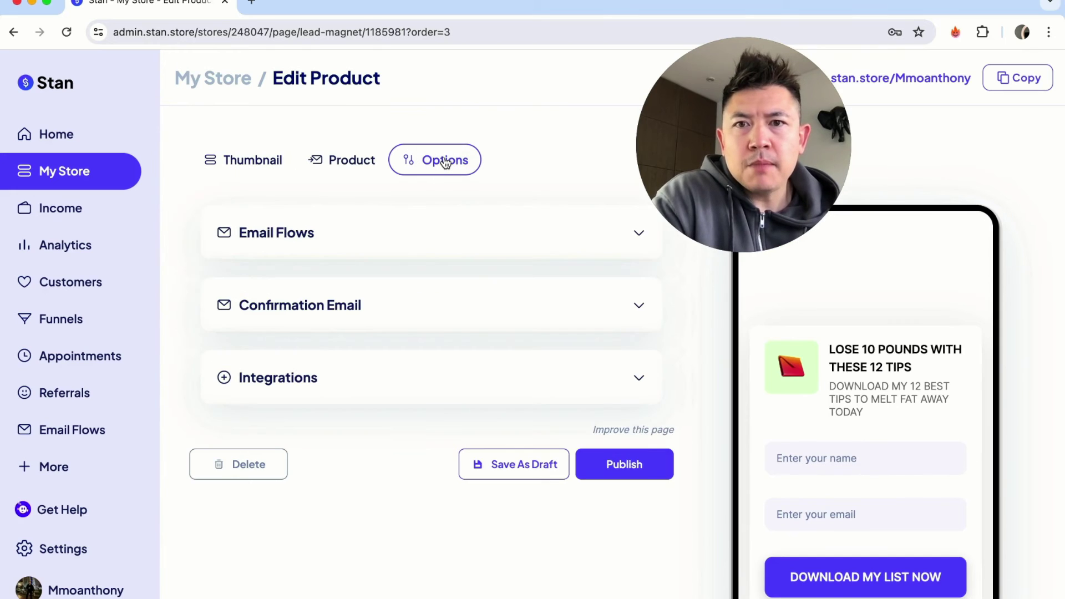
left_click(652, 307)
scroll(481, 346, "down", 2)
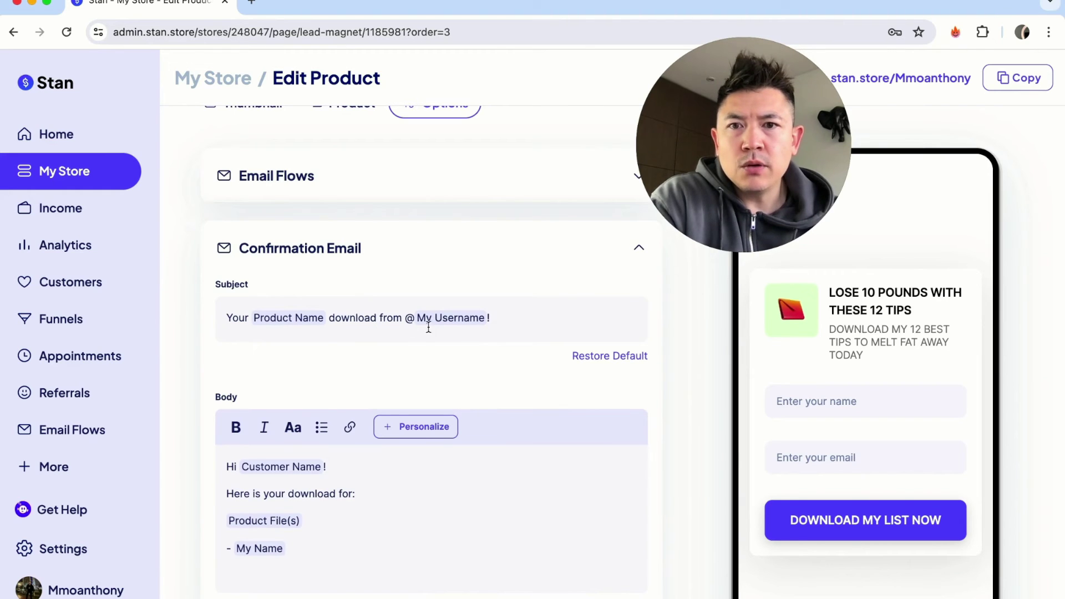
scroll(648, 404, "down", 3)
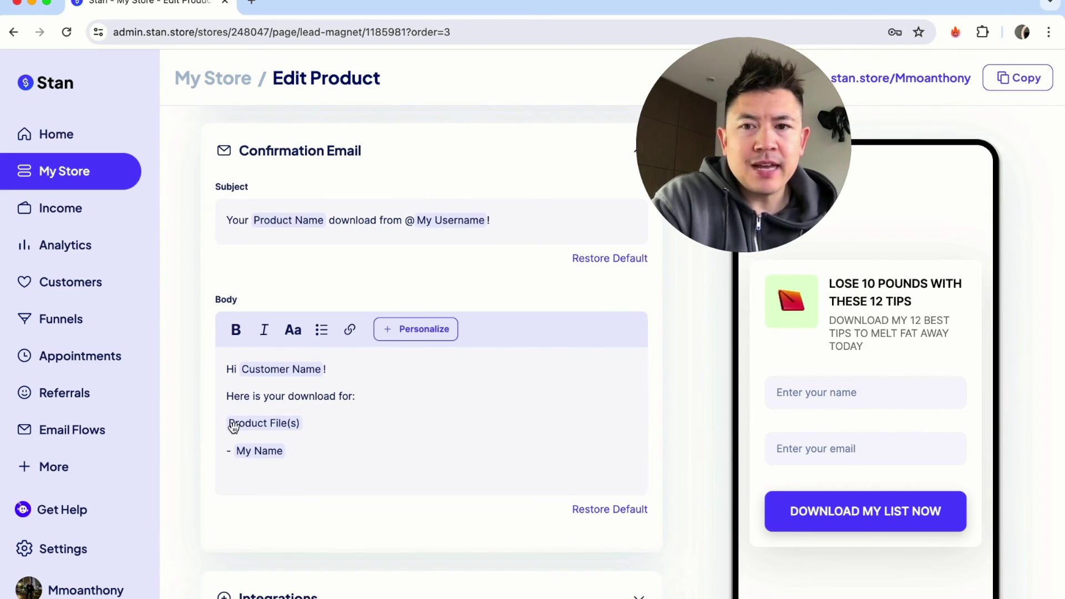
scroll(661, 452, "down", 4)
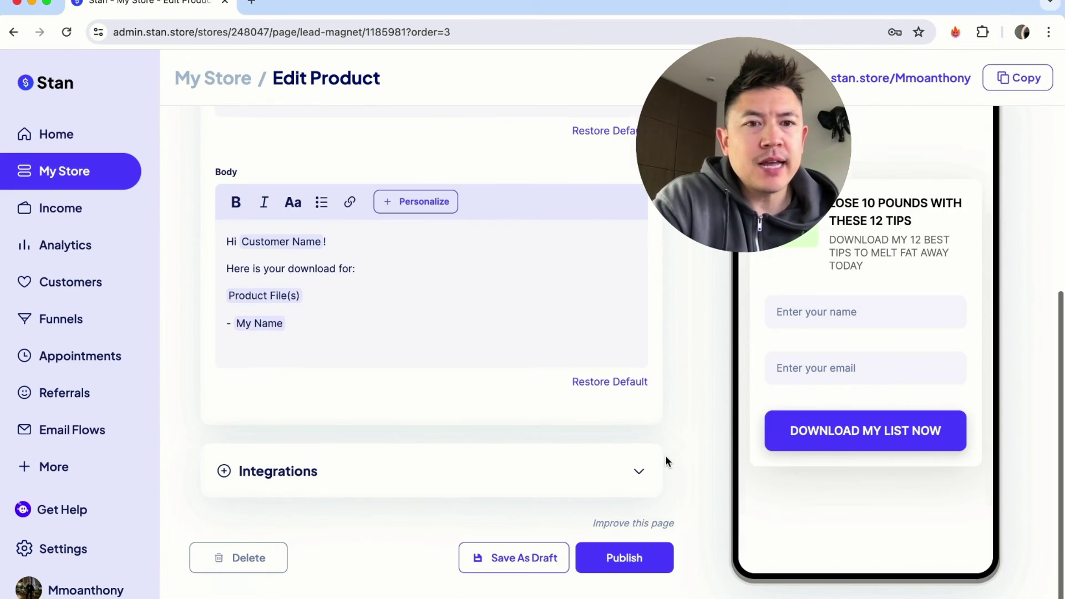
left_click(370, 274)
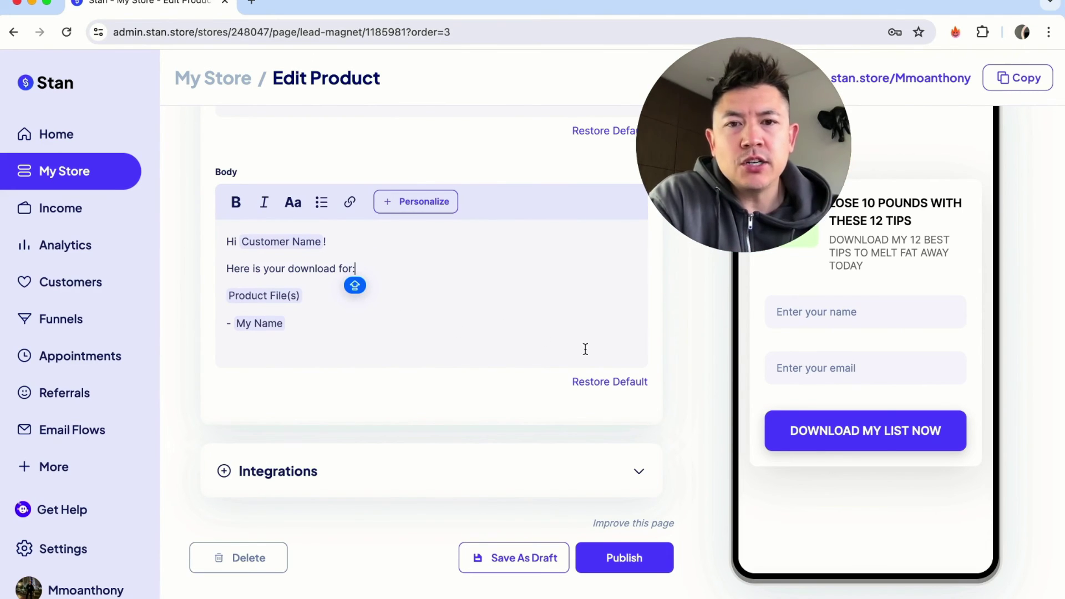
left_click(647, 566)
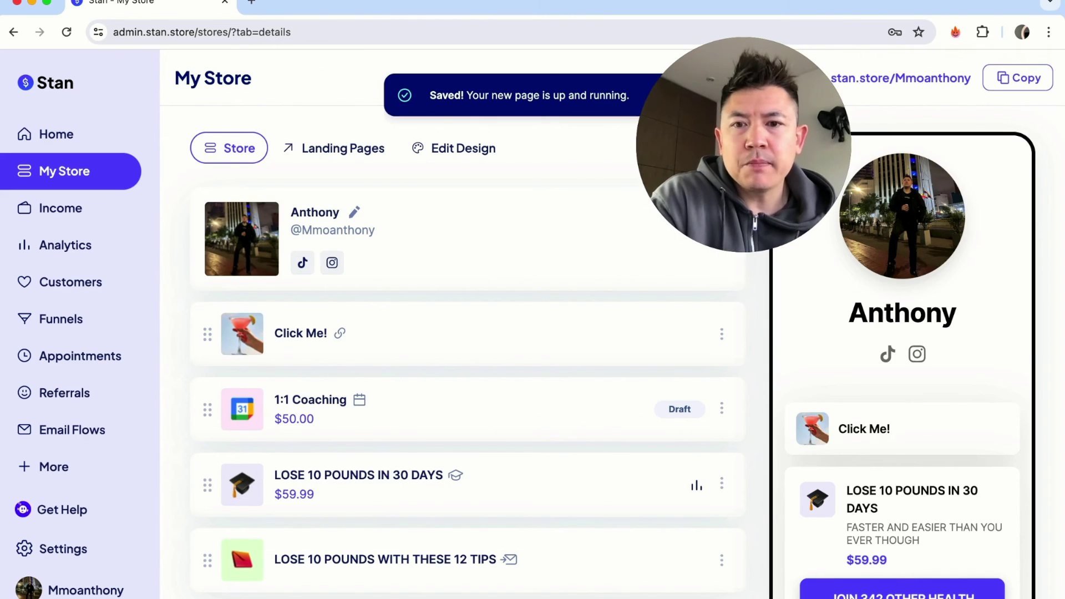
left_click(904, 77)
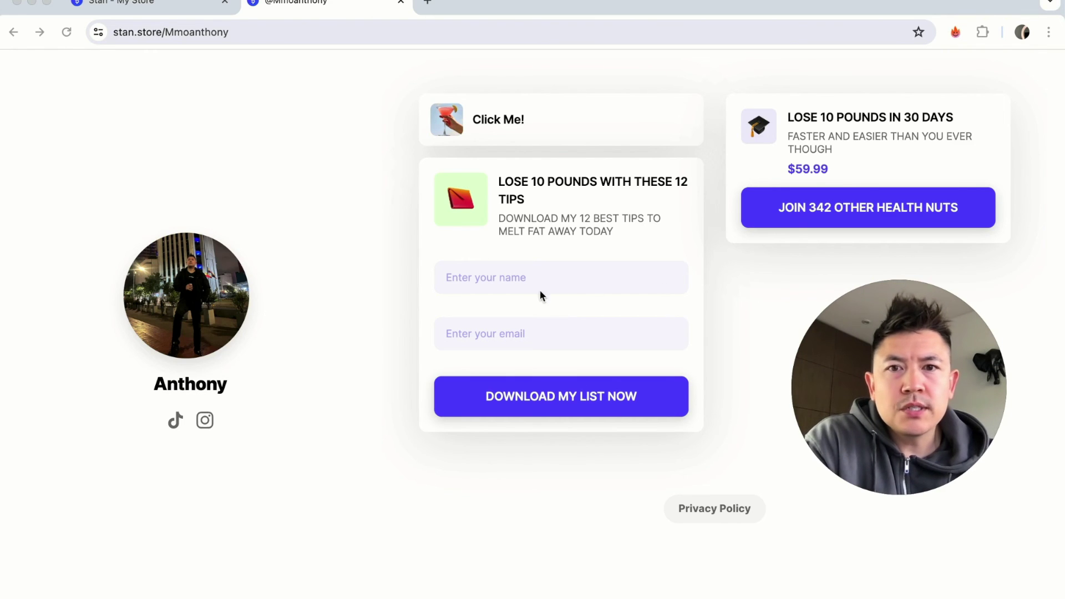
Step: Submit a test signup with a name on the live 12 TIPS form to get 'You're in!'
left_click(484, 279)
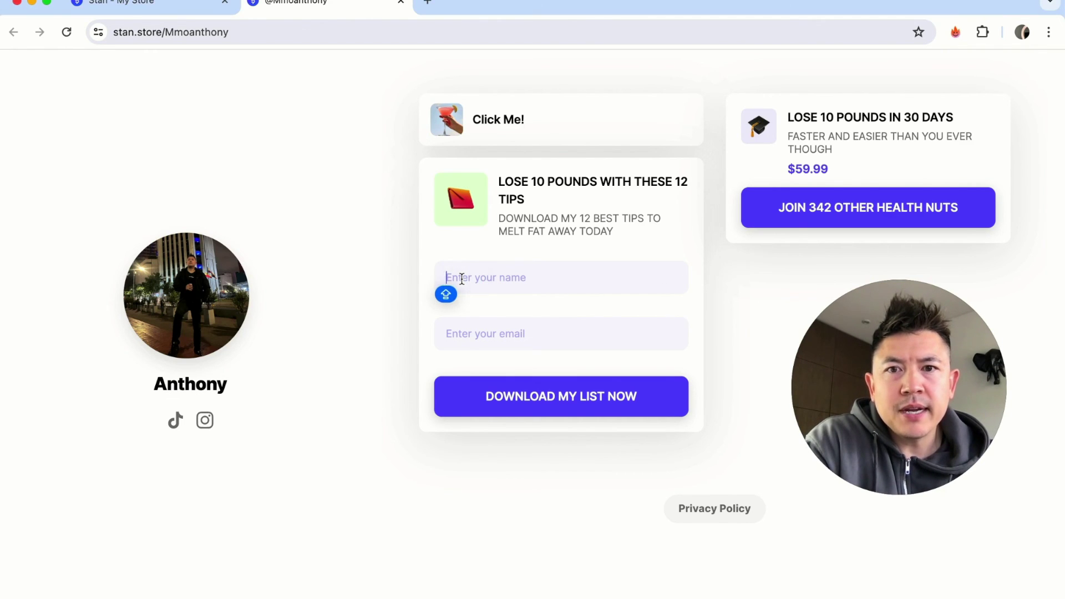
type("ANTHONY")
key("Return")
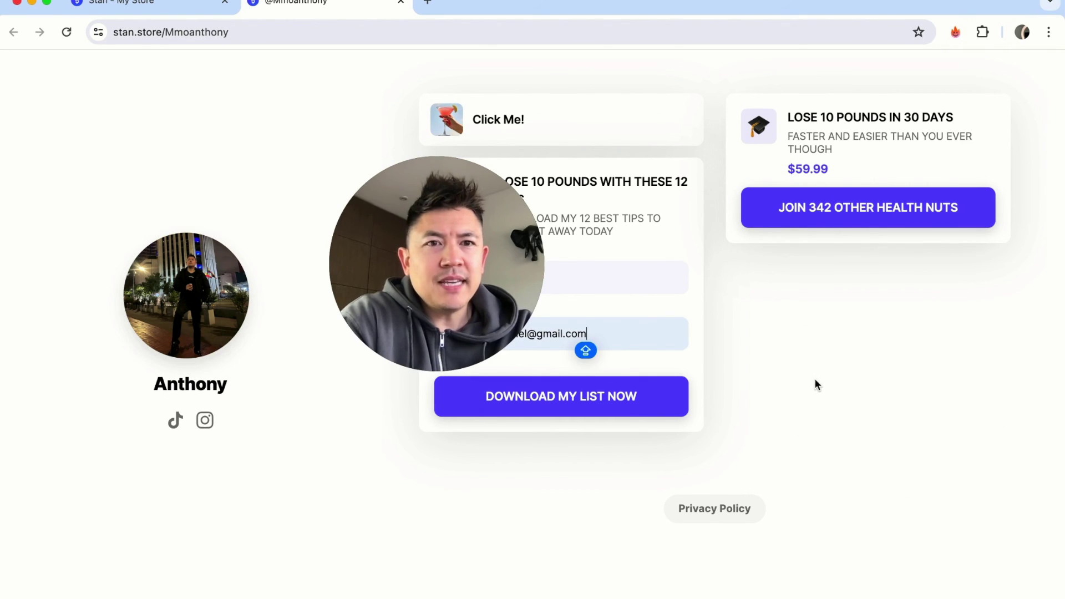
left_click(646, 399)
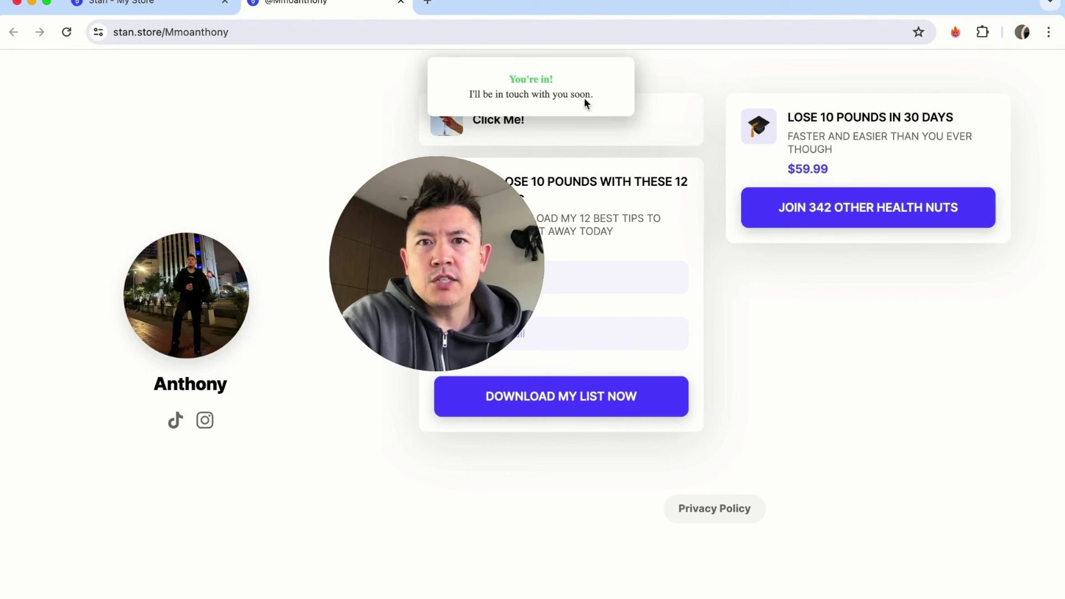